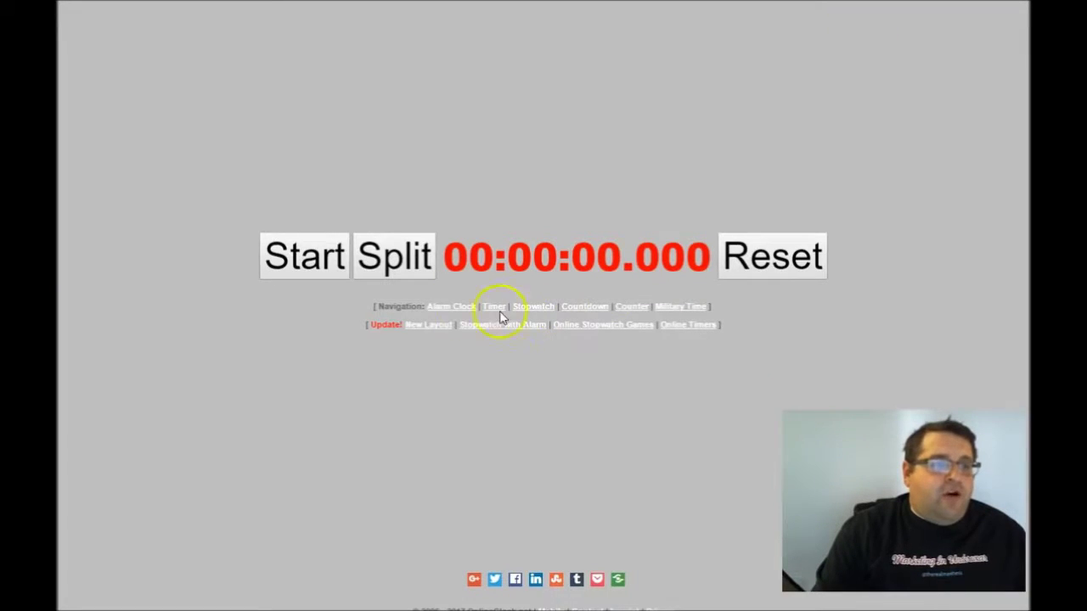
Start the online stopwatch to time the legal setup
left_click(309, 259)
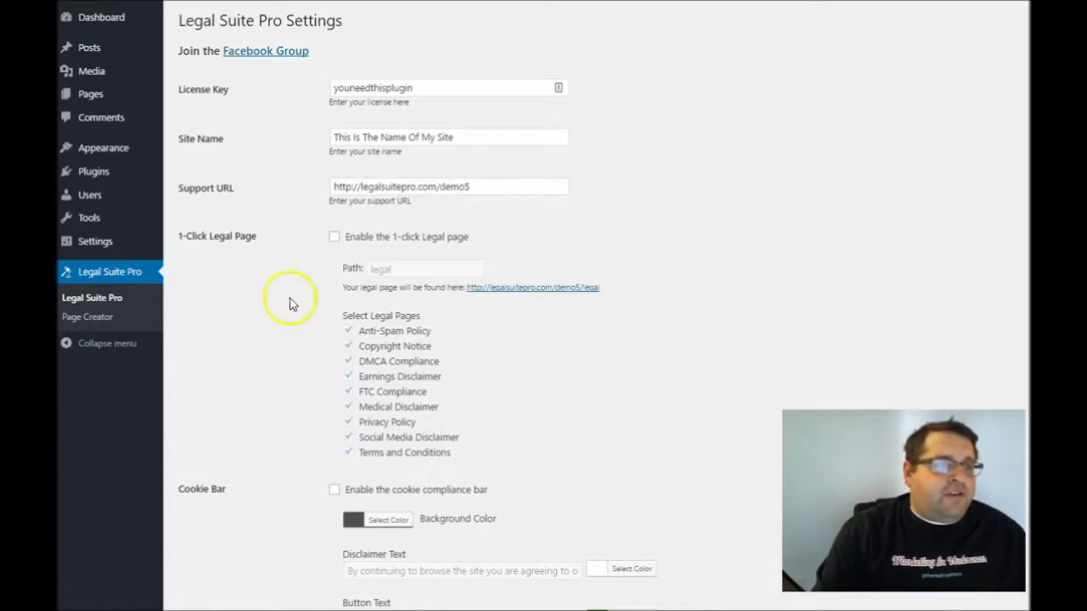
Enable the 1-click legal page and the cookie compliance bar, then save the settings
left_click(334, 238)
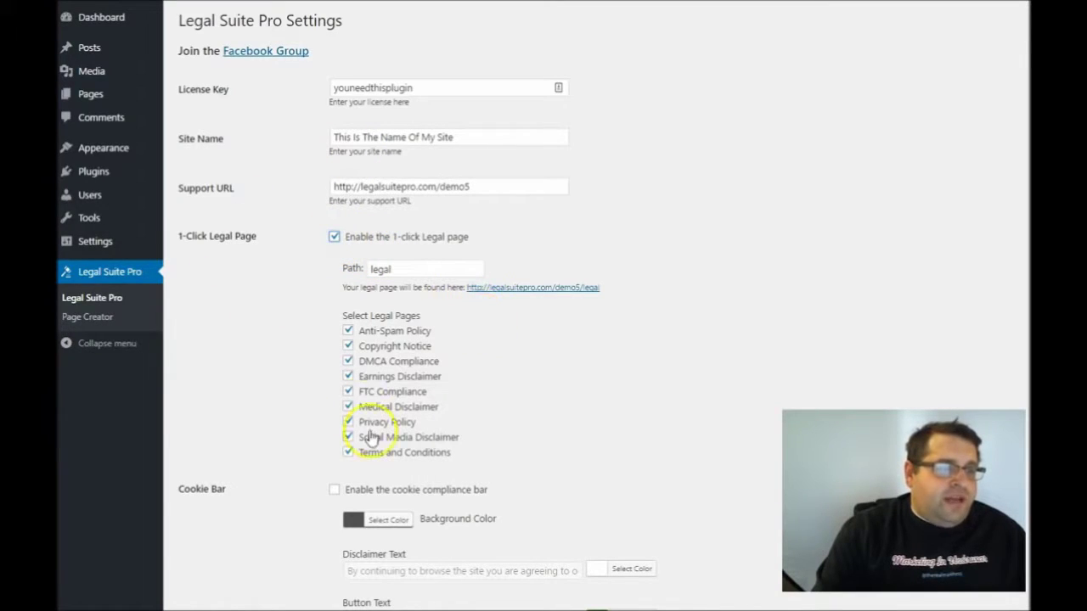
scroll(351, 433, "down", 1)
scroll(335, 420, "down", 2)
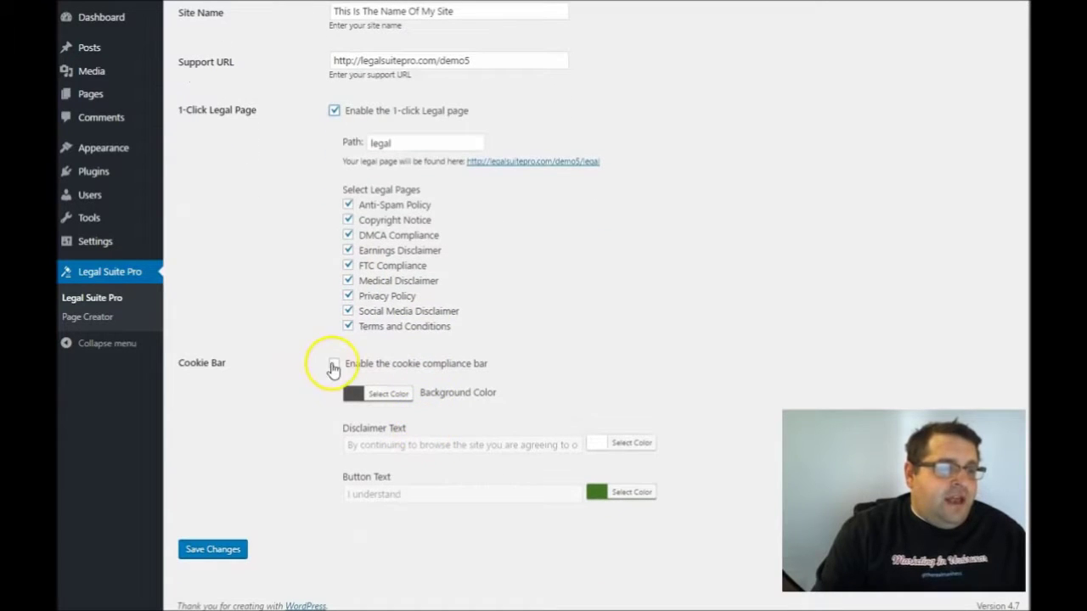
left_click(334, 365)
left_click(213, 550)
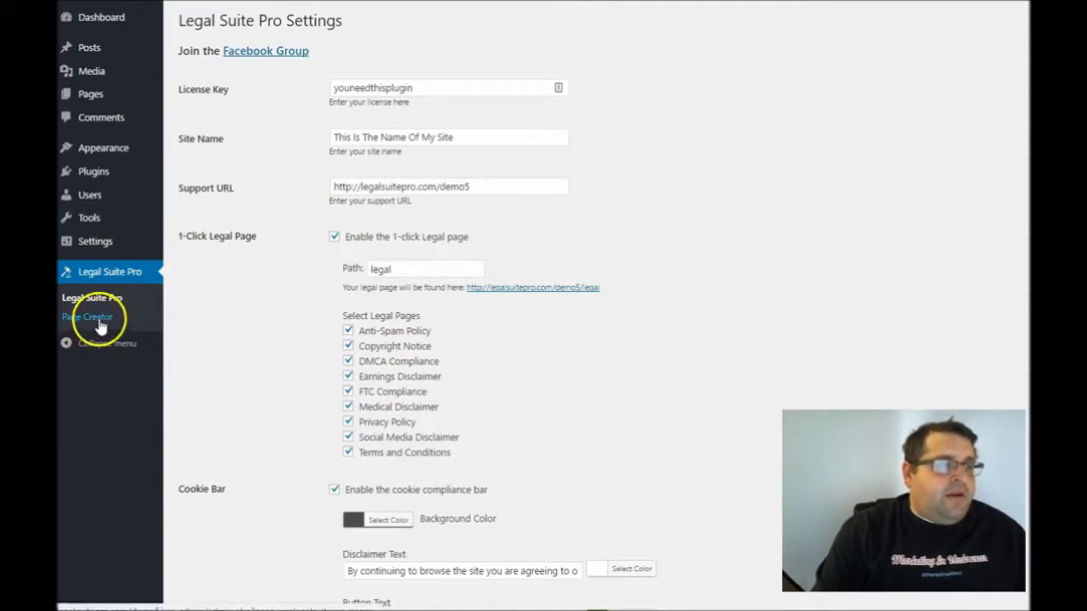
left_click(89, 316)
Select all nine legal pages, from Anti-Spam Policy to Terms and Conditions, and save to generate them
left_click(335, 59)
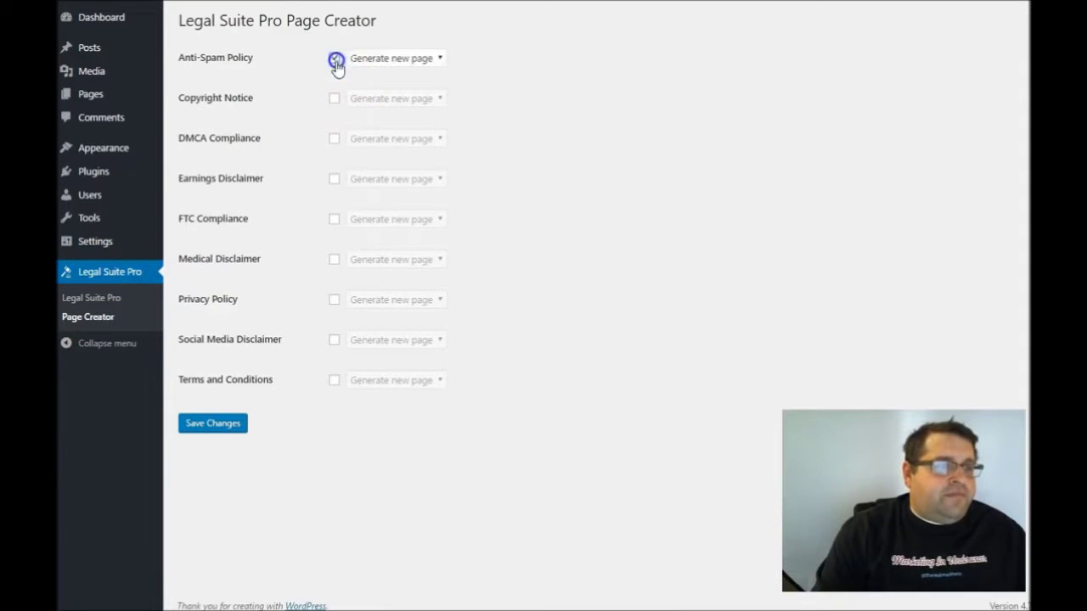
left_click(333, 99)
left_click(334, 138)
left_click(333, 179)
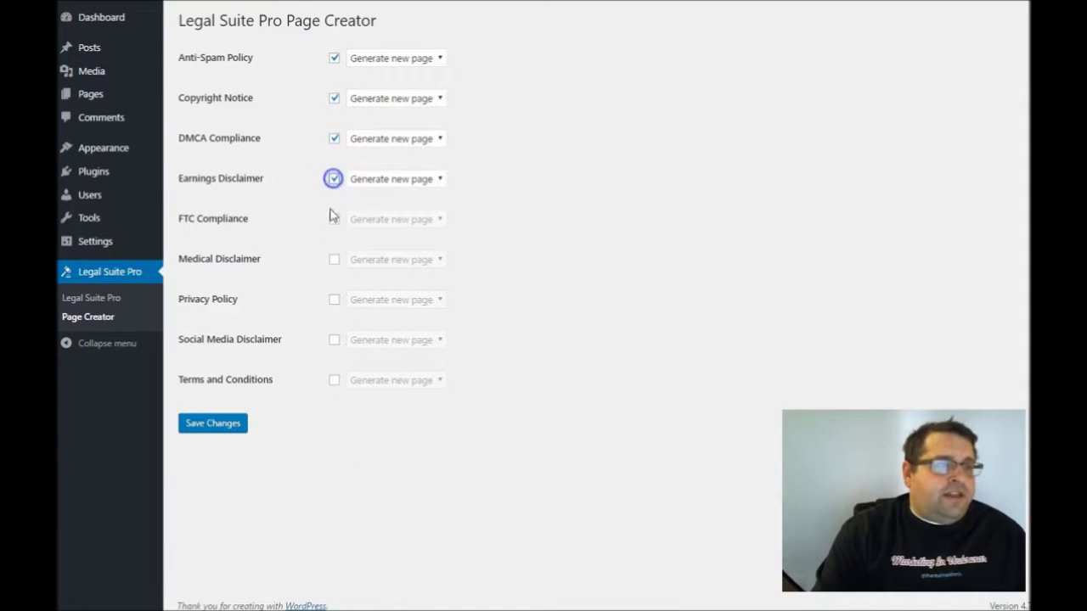
left_click(334, 218)
left_click(334, 259)
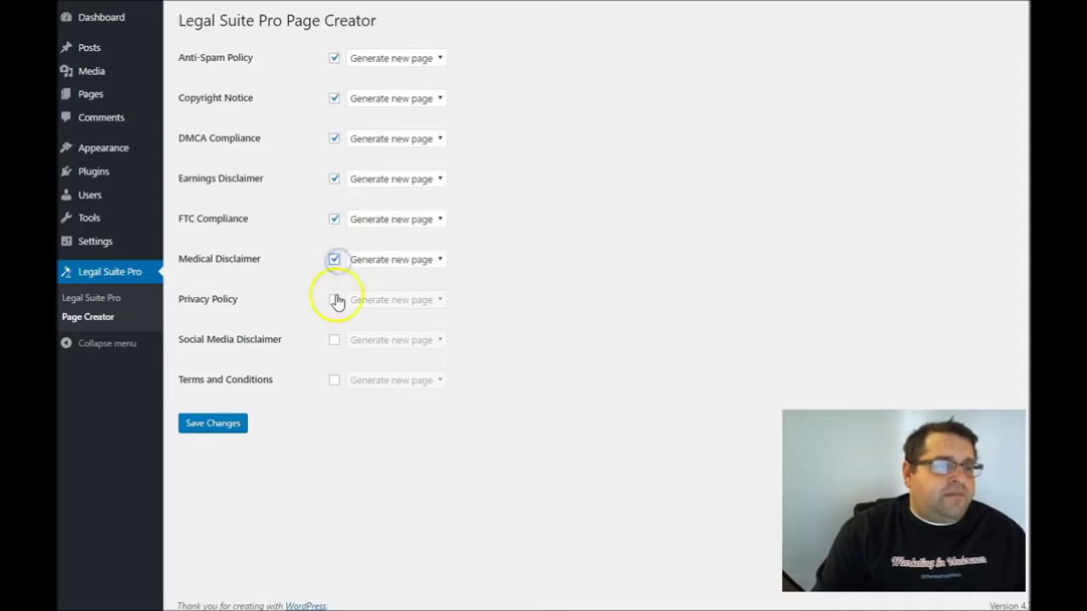
left_click(334, 300)
left_click(334, 340)
left_click(334, 380)
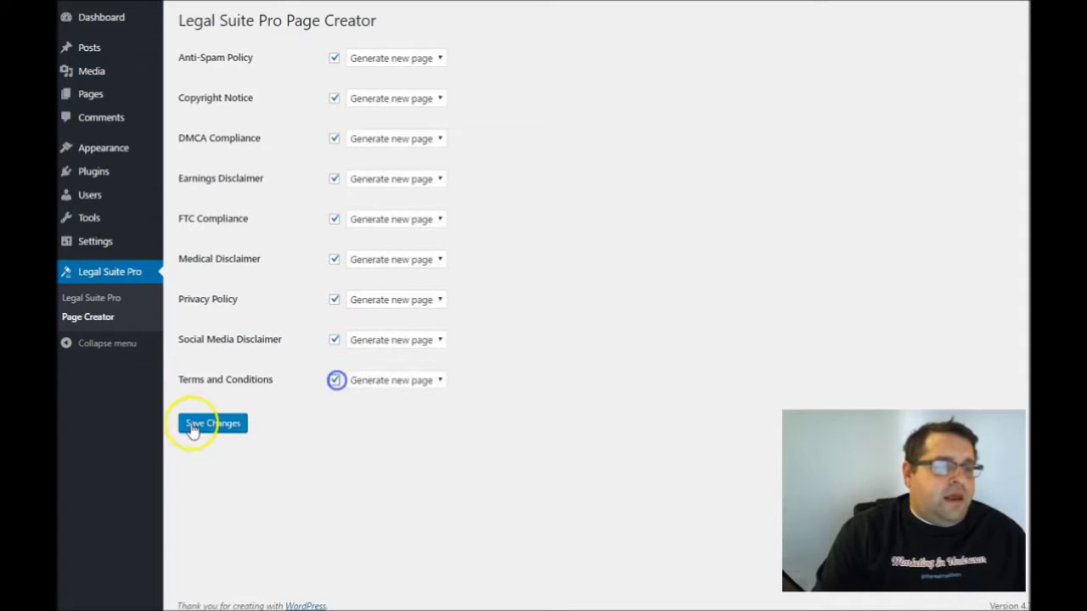
left_click(192, 429)
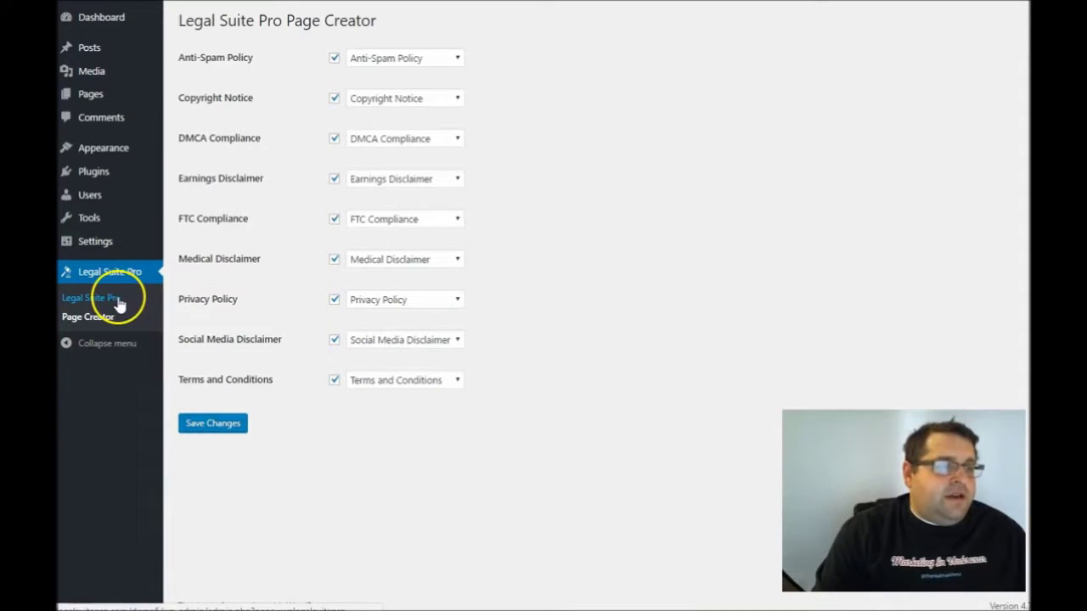
mouse_move(89, 195)
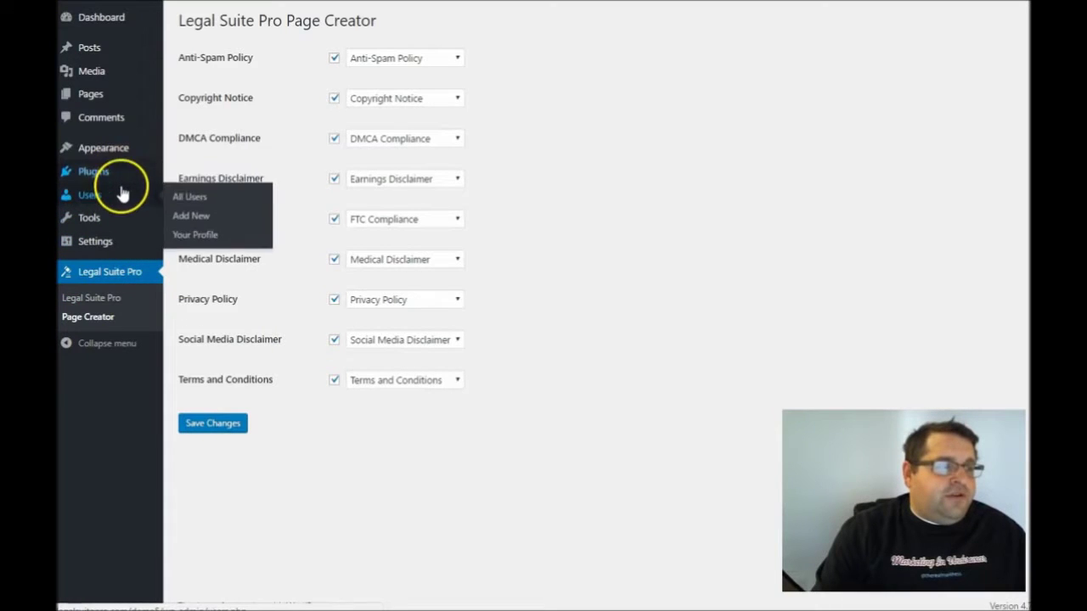
On the Widgets page, place the FTC Disclaimer widget at the sidebar top and save it
left_click(254, 184)
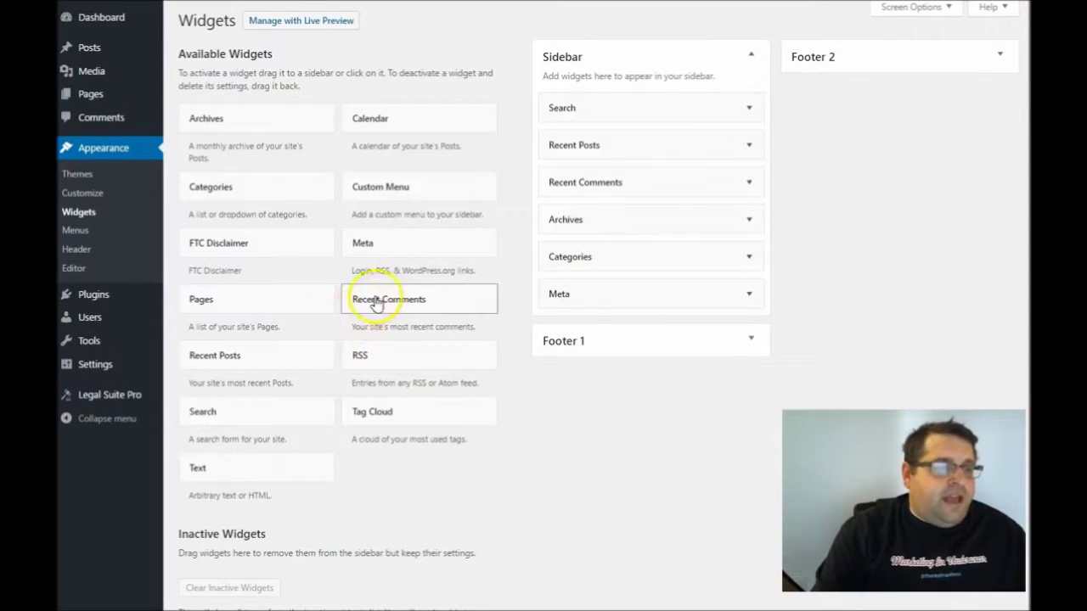
left_click_drag(274, 253, 661, 116)
left_click(735, 417)
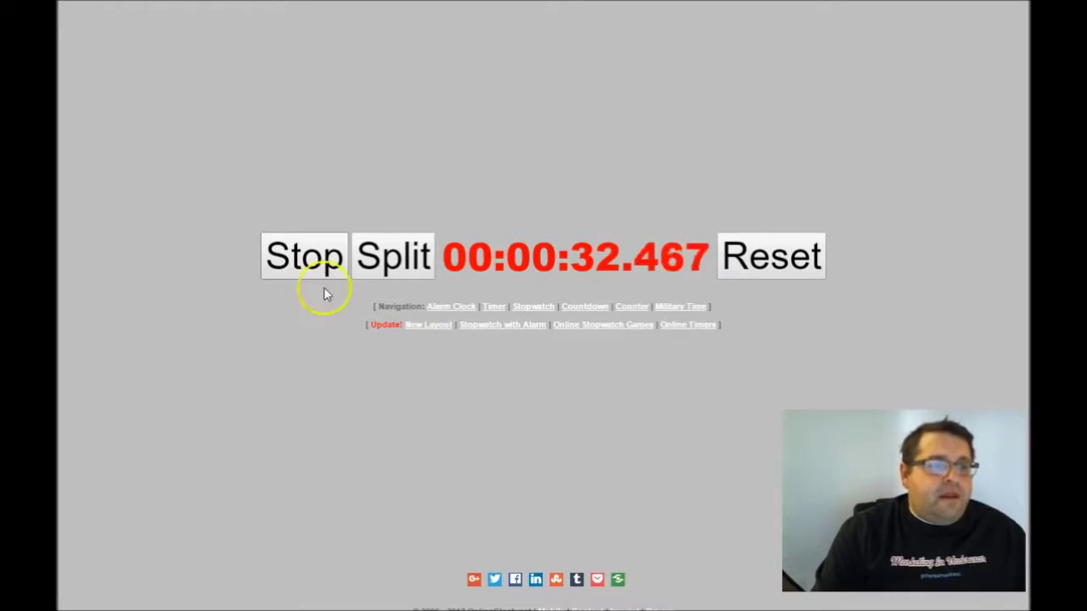
Stop the stopwatch at about 33 seconds and go back to Legal Suite Pro settings
left_click(319, 259)
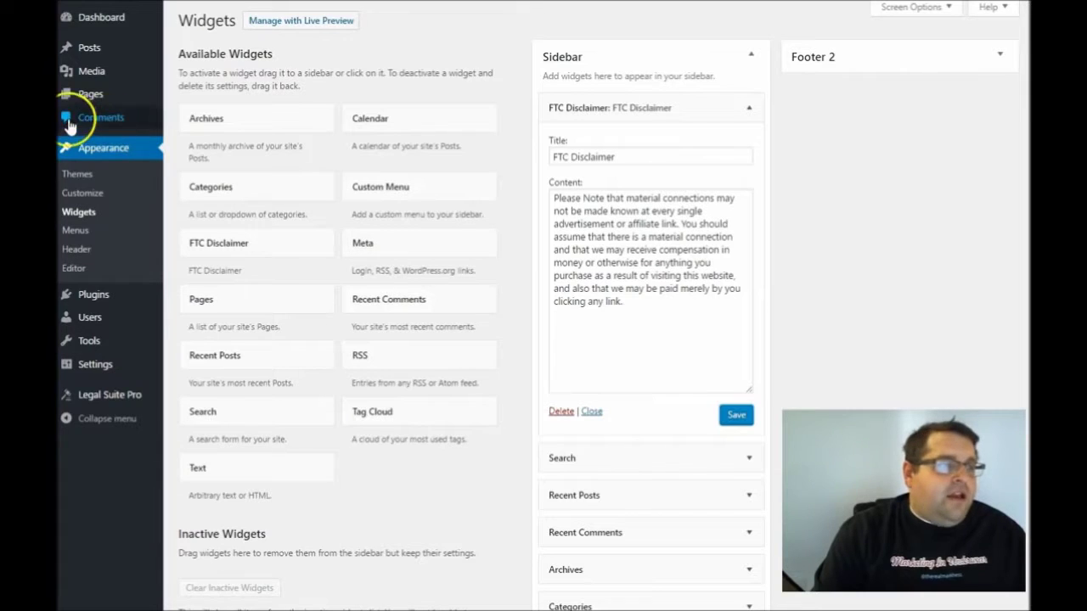
mouse_move(109, 395)
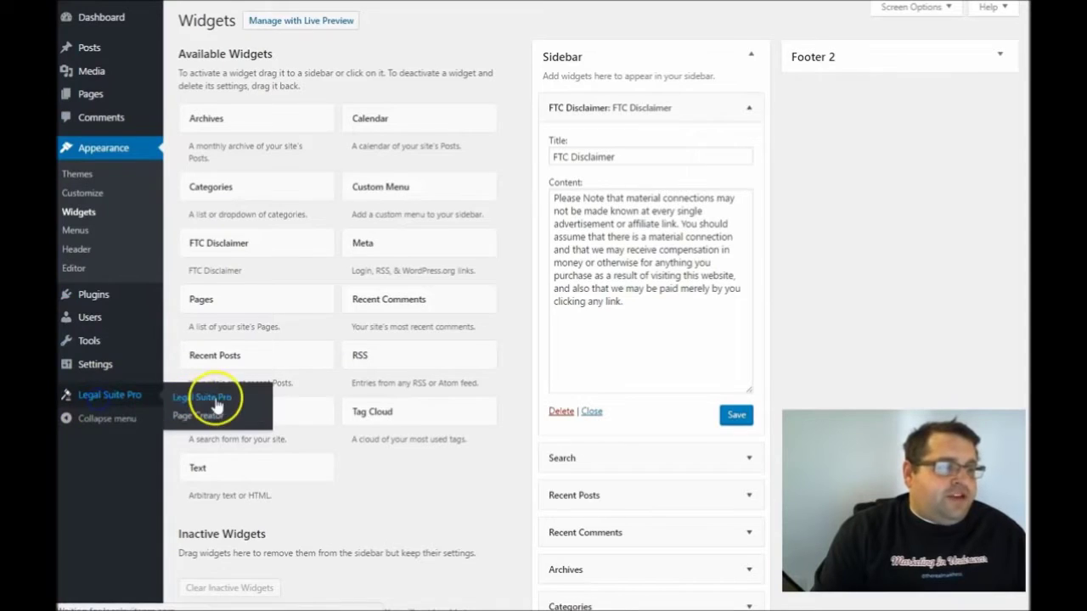
left_click(212, 397)
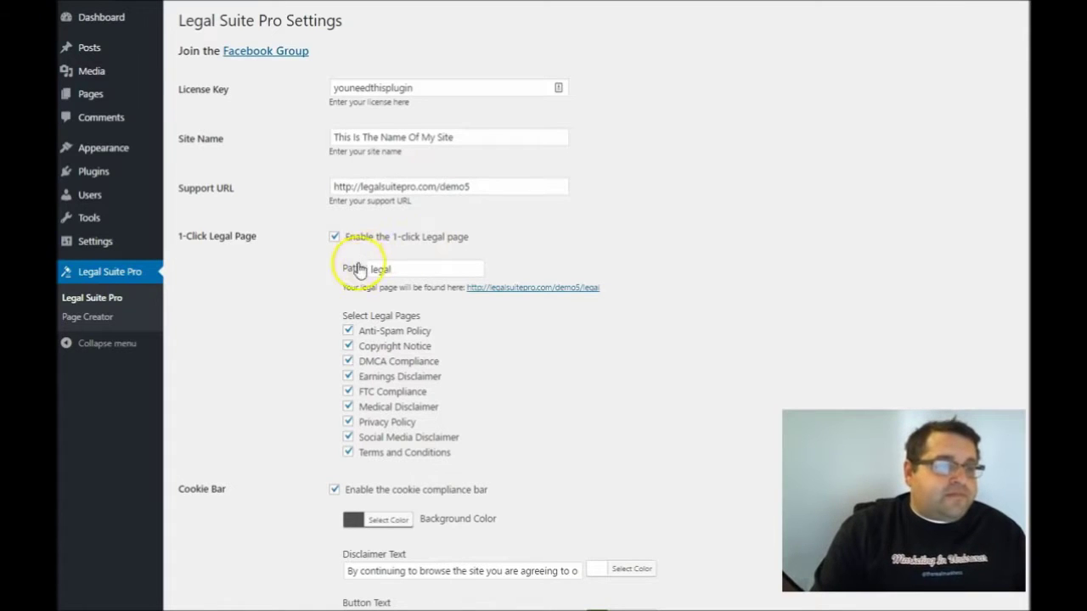
Bring up the context menu for the 1-click legal page link
right_click(534, 287)
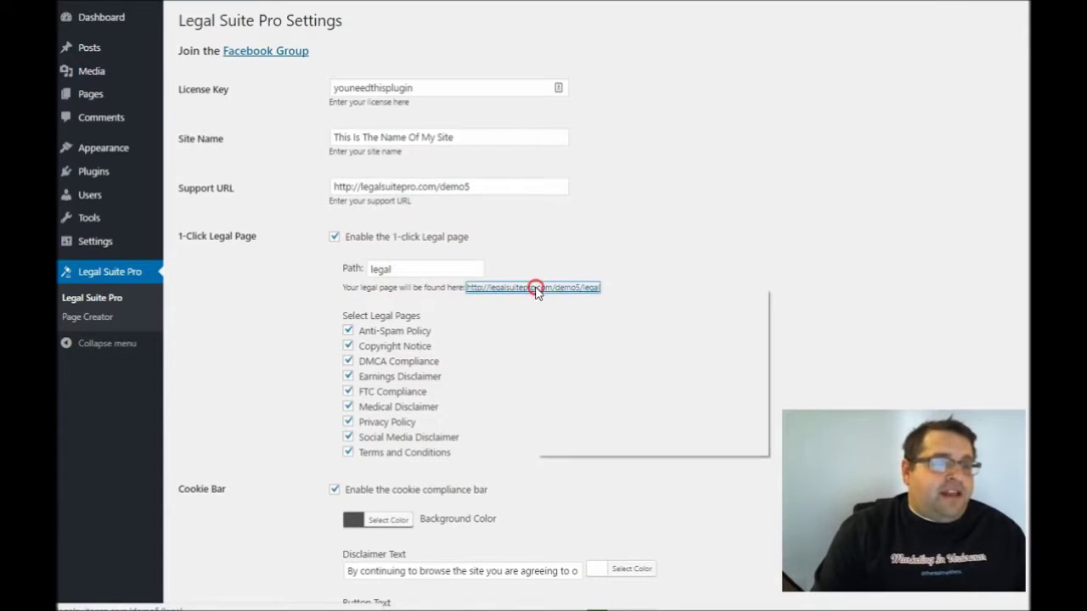
left_click(556, 290)
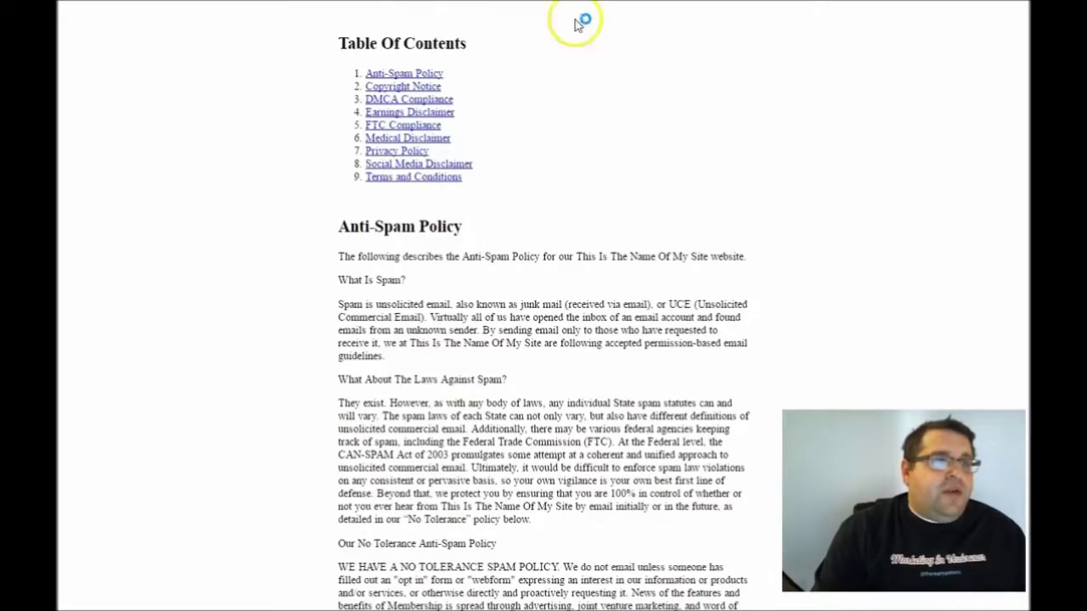
left_click(411, 88)
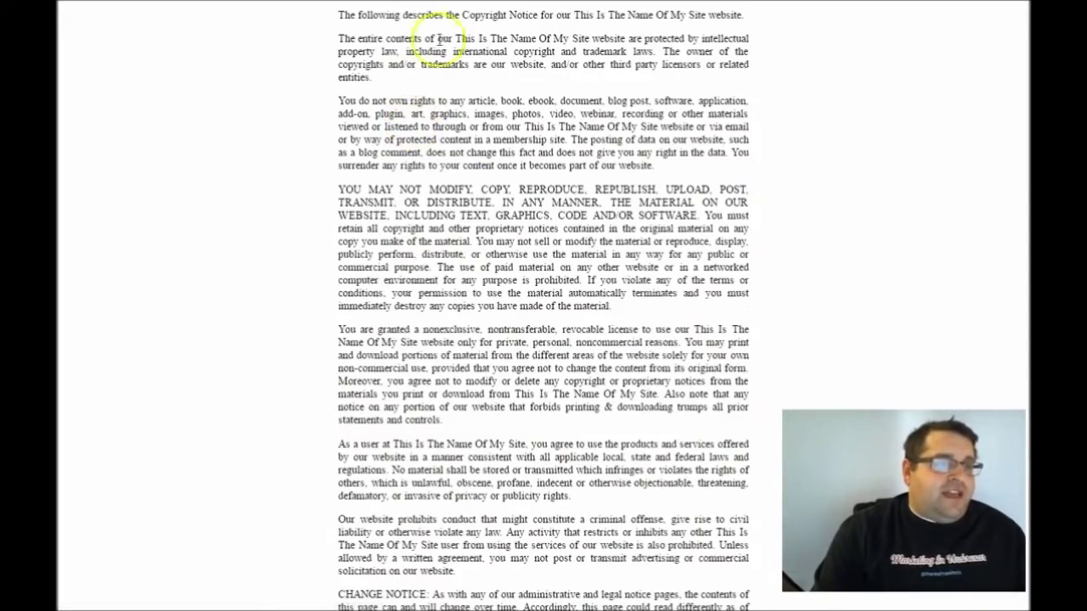
scroll(450, 59, "up", 5)
scroll(476, 76, "up", 10)
left_click(425, 170)
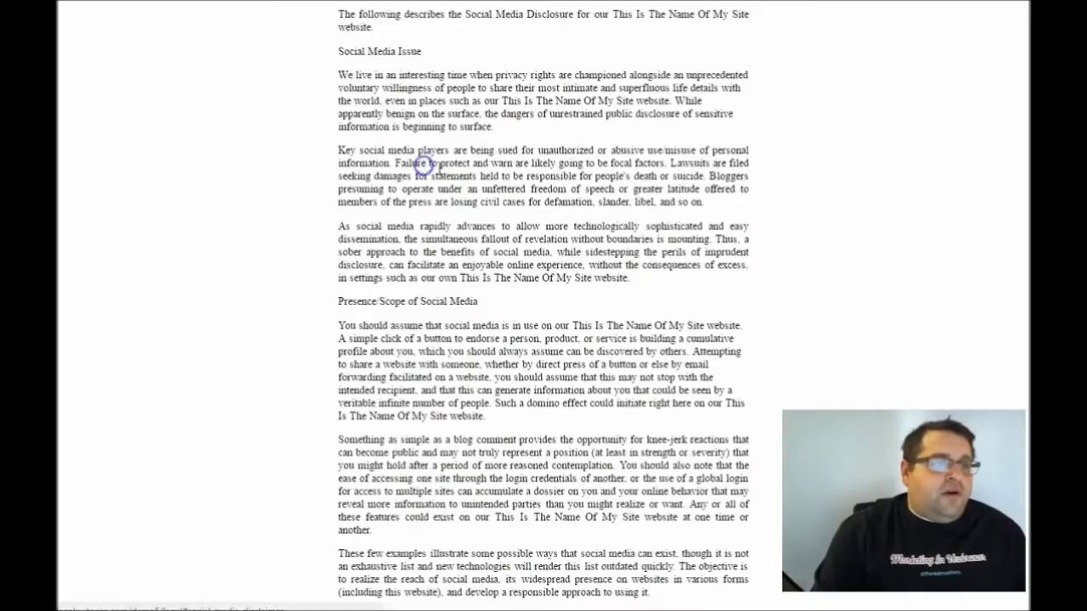
scroll(504, 175, "up", 2)
scroll(505, 175, "up", 6)
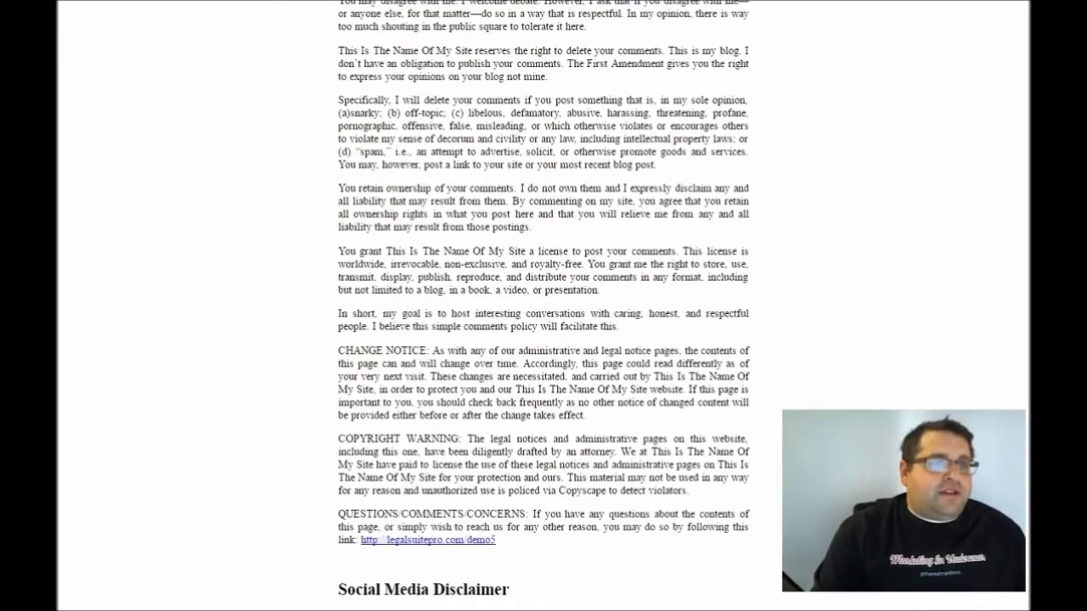
key("ctrl+w")
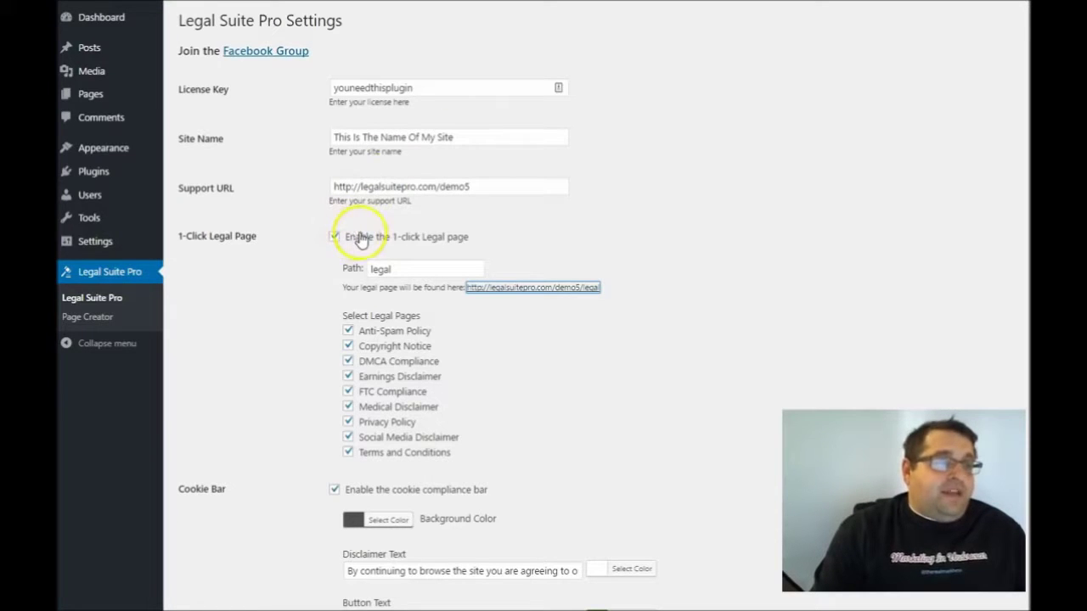
Confirm the nine published legal pages in All Pages, then return to Legal Suite Pro settings
left_click(90, 320)
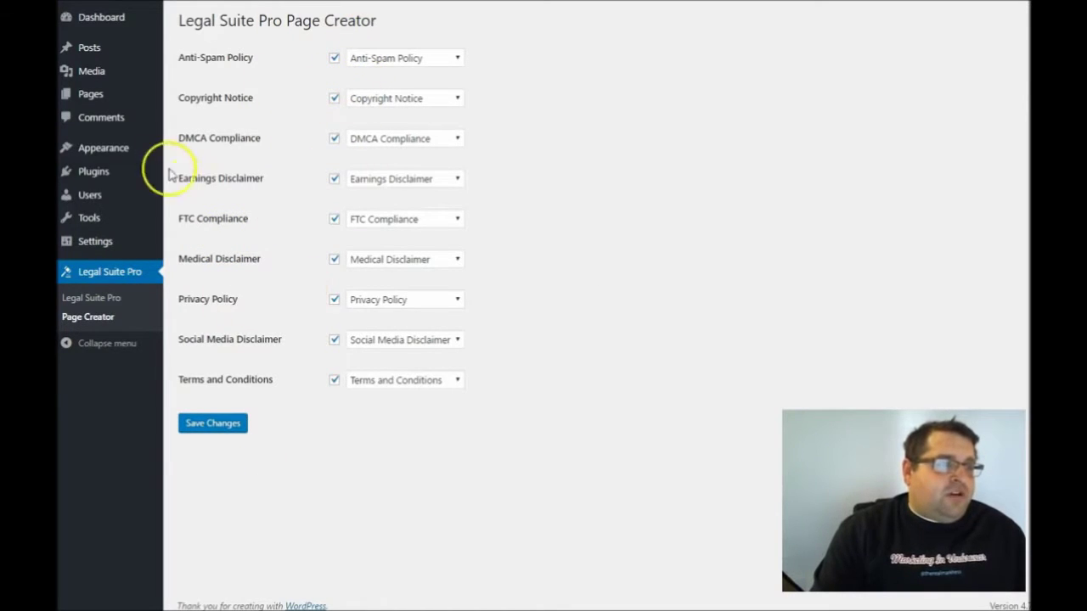
mouse_move(90, 94)
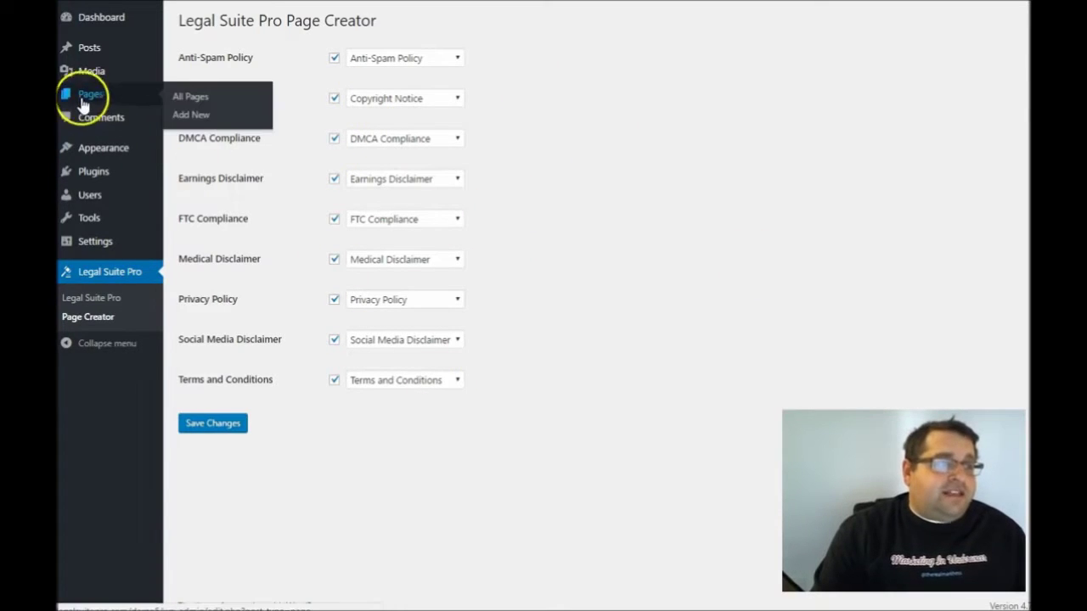
left_click(198, 97)
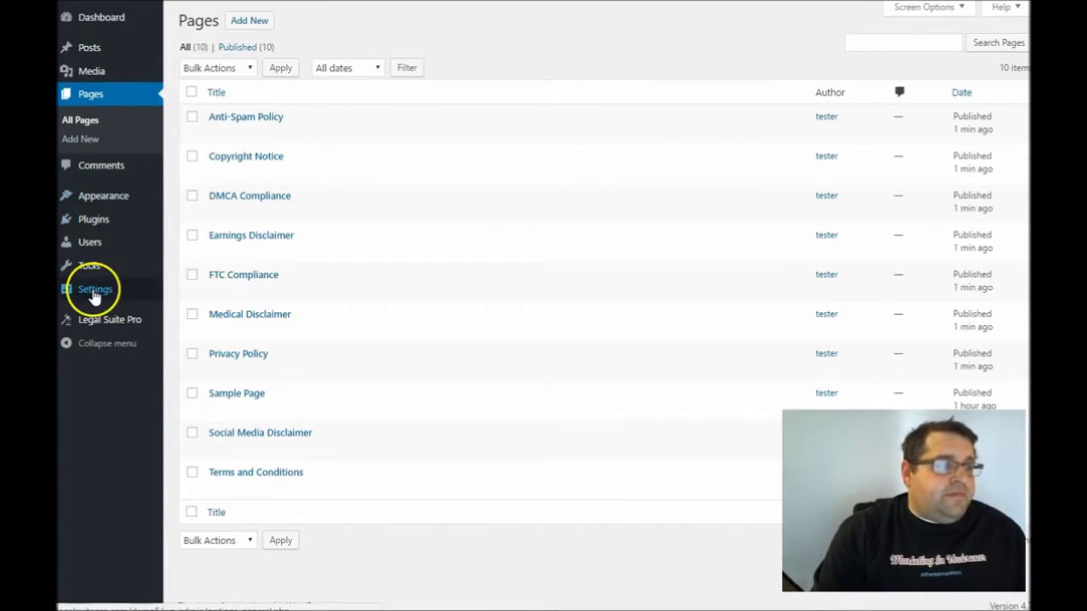
left_click(119, 321)
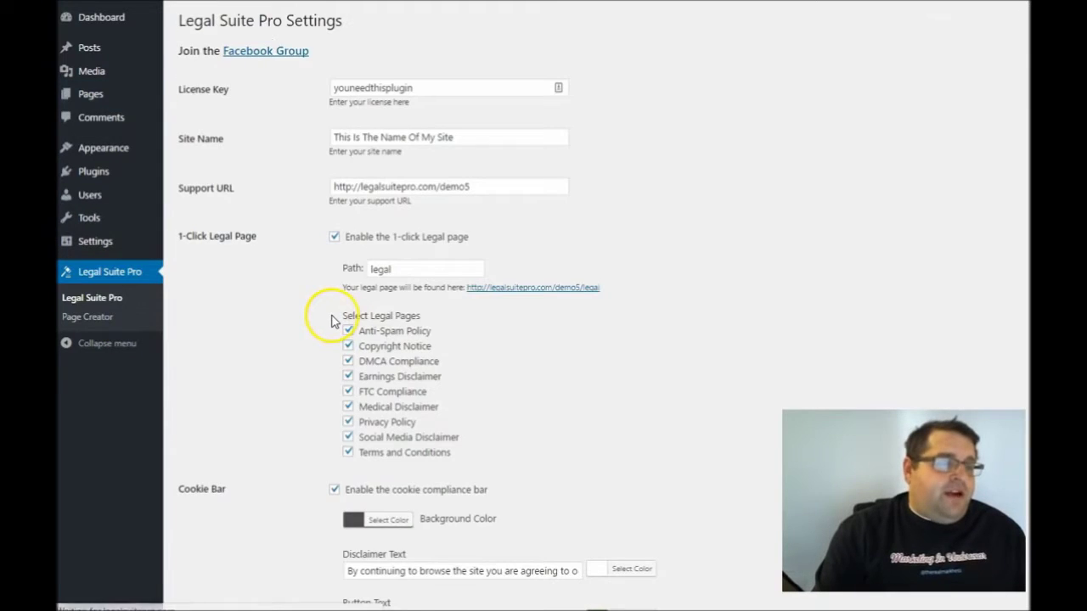
Set the cookie bar's Background Color to a medium grey
scroll(333, 321, "down", 1)
scroll(339, 360, "down", 2)
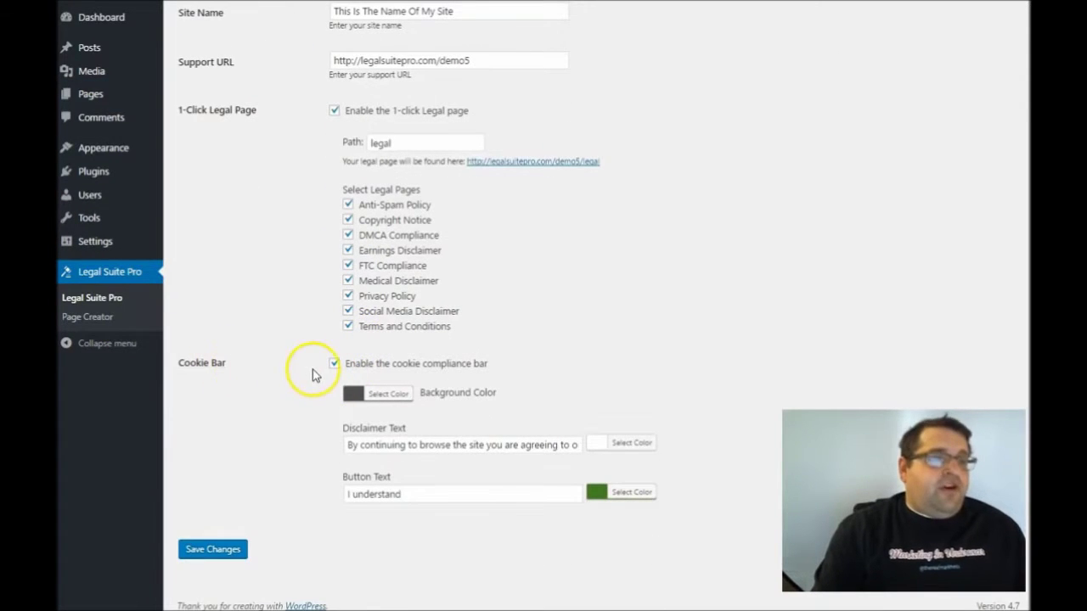
left_click(373, 395)
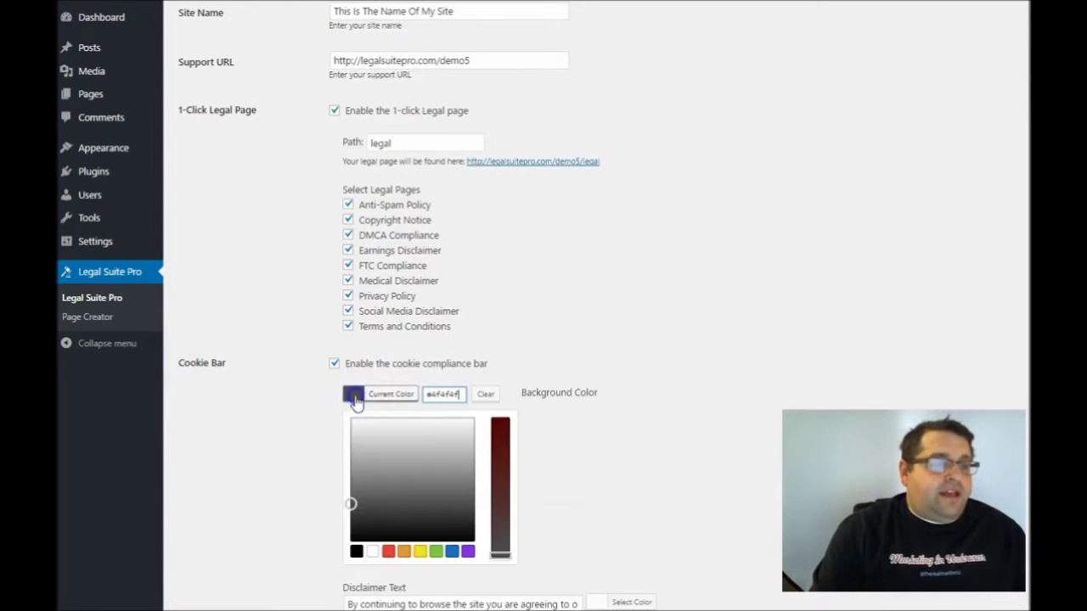
left_click(443, 464)
left_click(454, 487)
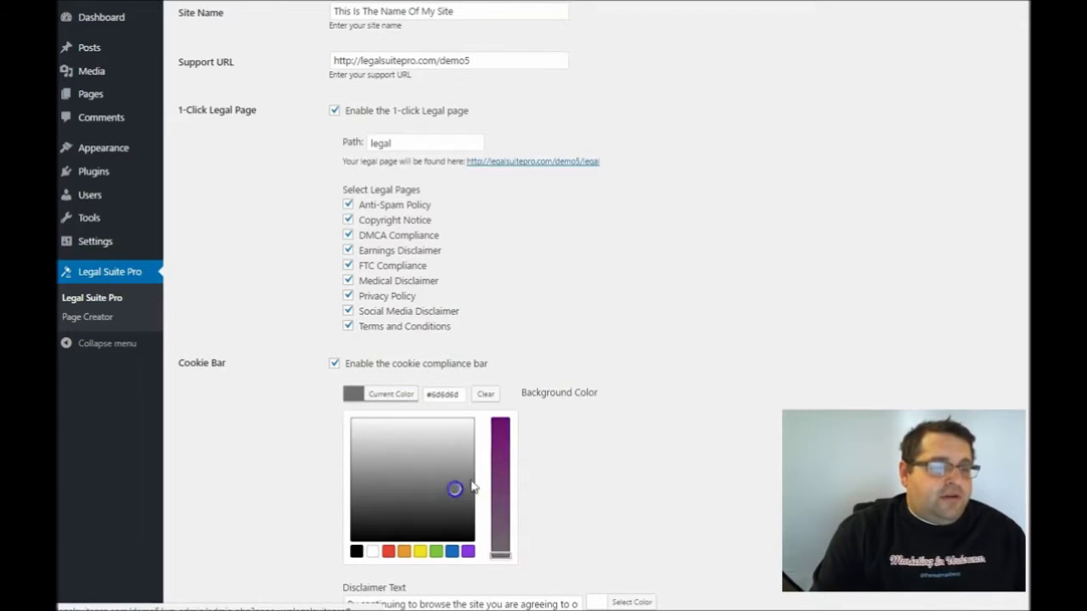
left_click(590, 348)
Select the existing cookie disclaimer text and save the cookie bar settings
left_click_drag(348, 445, 557, 450)
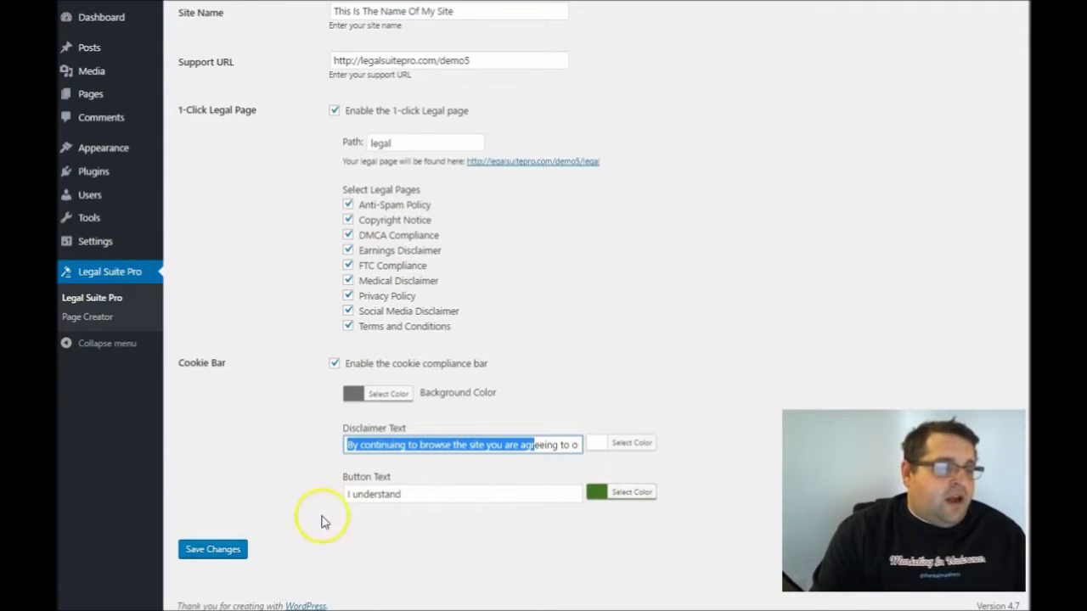
left_click(214, 550)
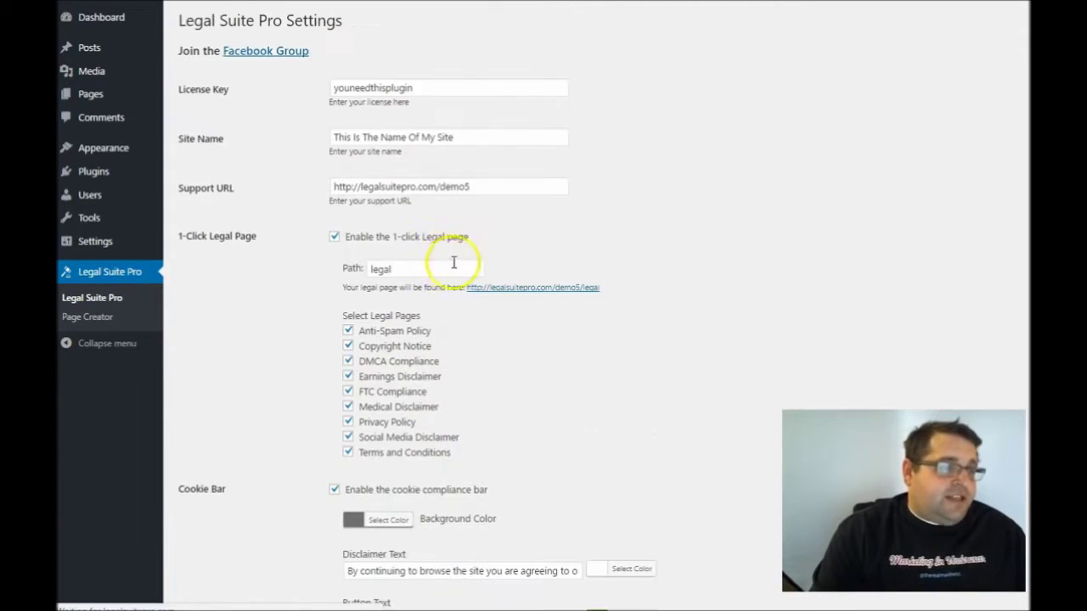
mouse_move(103, 148)
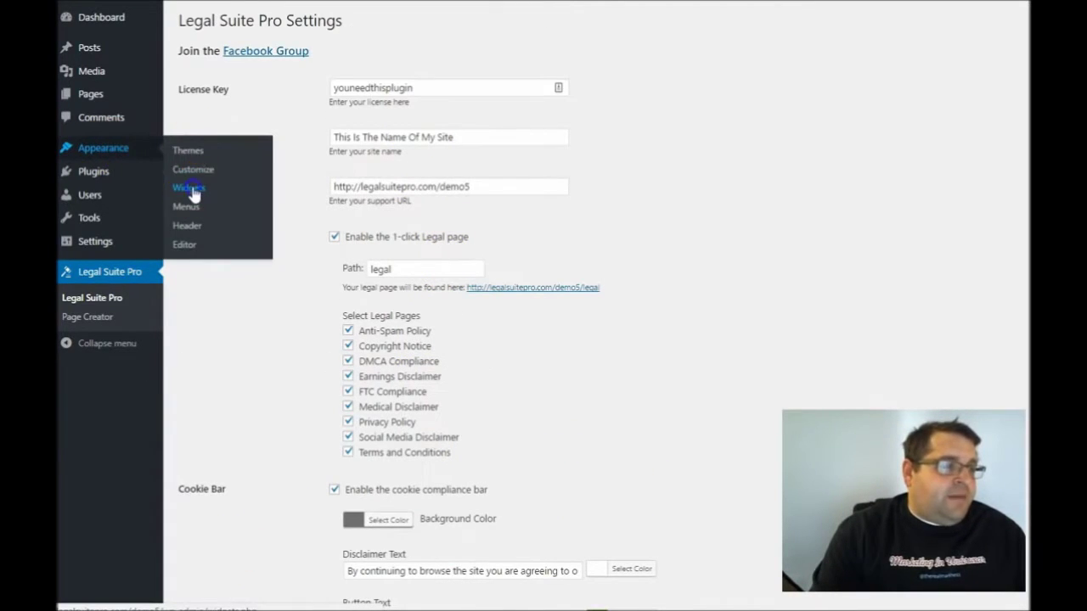
left_click(191, 189)
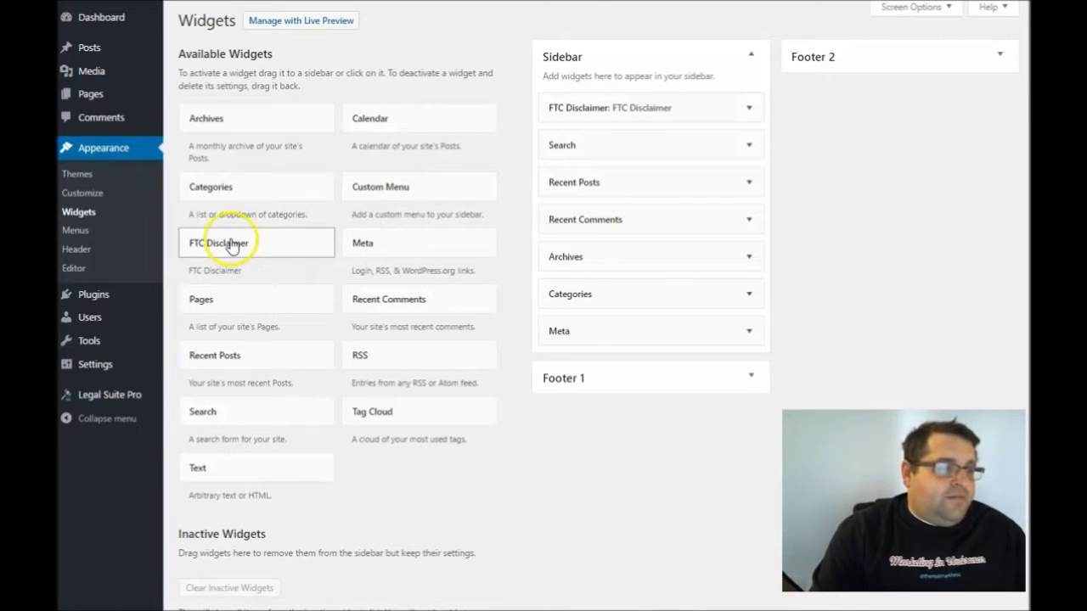
Place a second FTC Disclaimer widget at the top of the Sidebar and save it
mouse_move(231, 246)
left_mouse_down()
mouse_move(616, 84)
mouse_move(614, 102)
left_mouse_up()
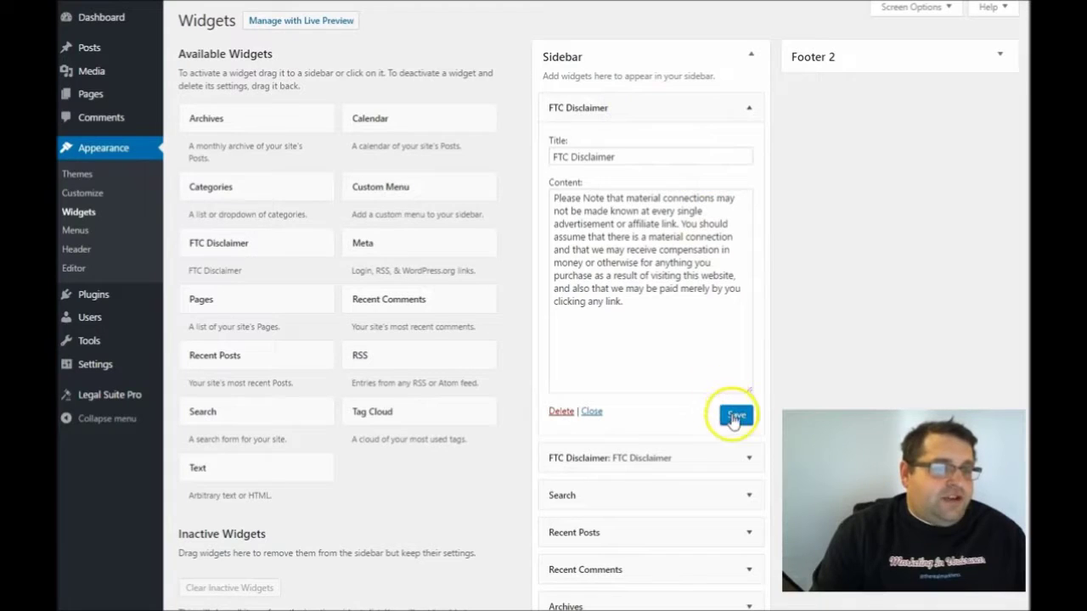
left_click(737, 414)
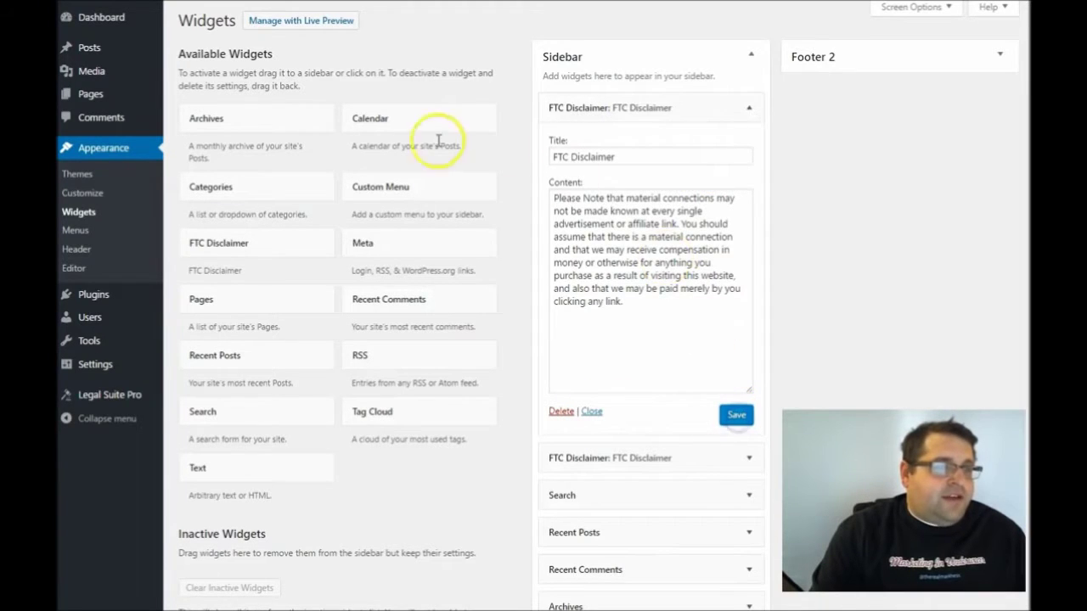
mouse_move(102, 17)
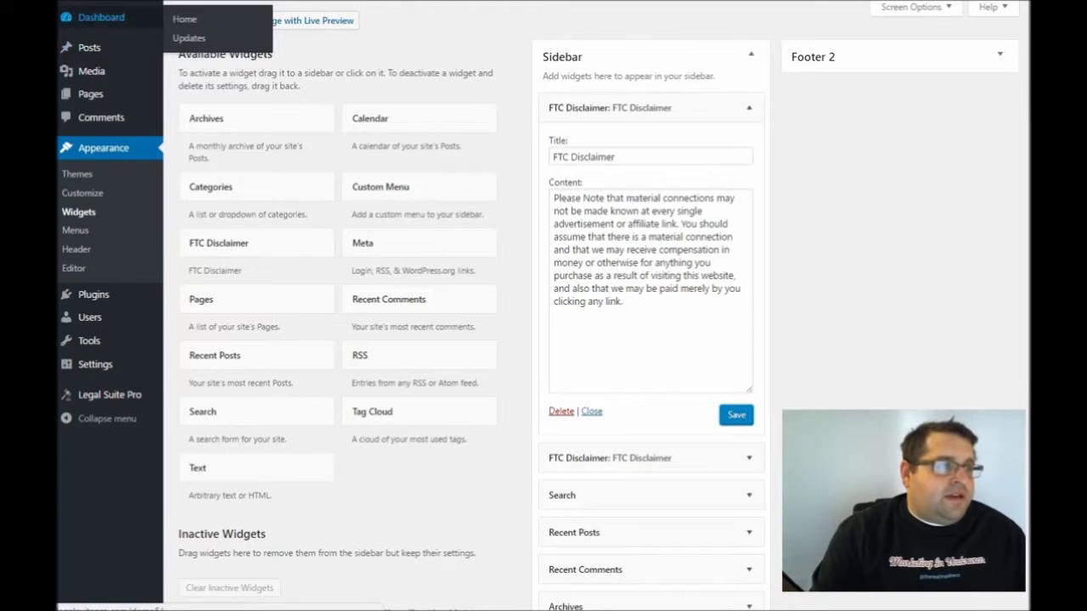
right_click(107, 11)
Open the live site in a new tab and scroll through it to check widgets and cookie bar
left_click(148, 21)
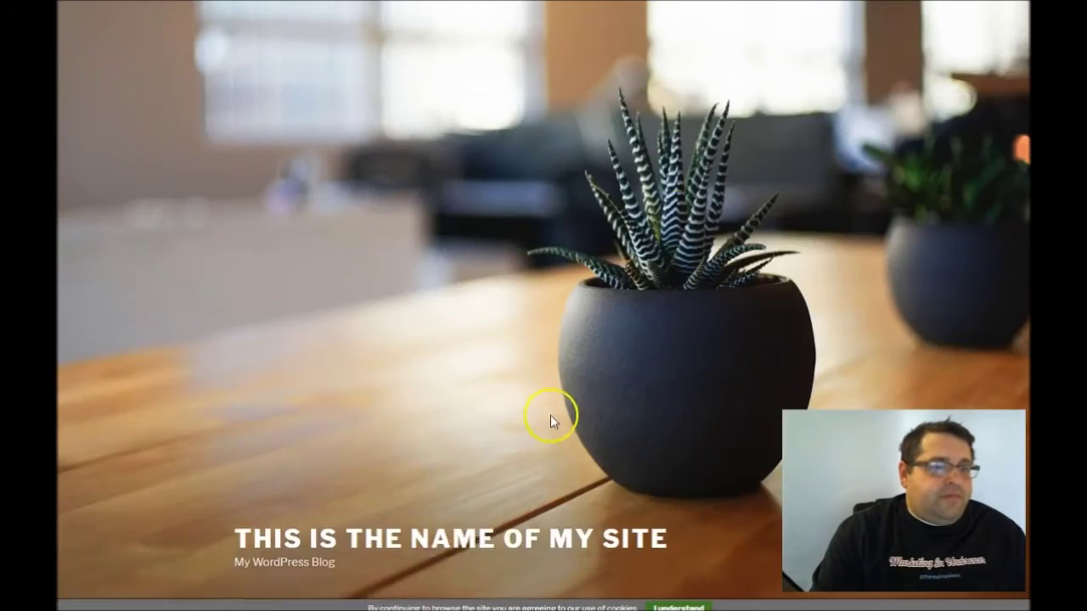
scroll(553, 420, "down", 5)
left_click_drag(728, 252, 657, 237)
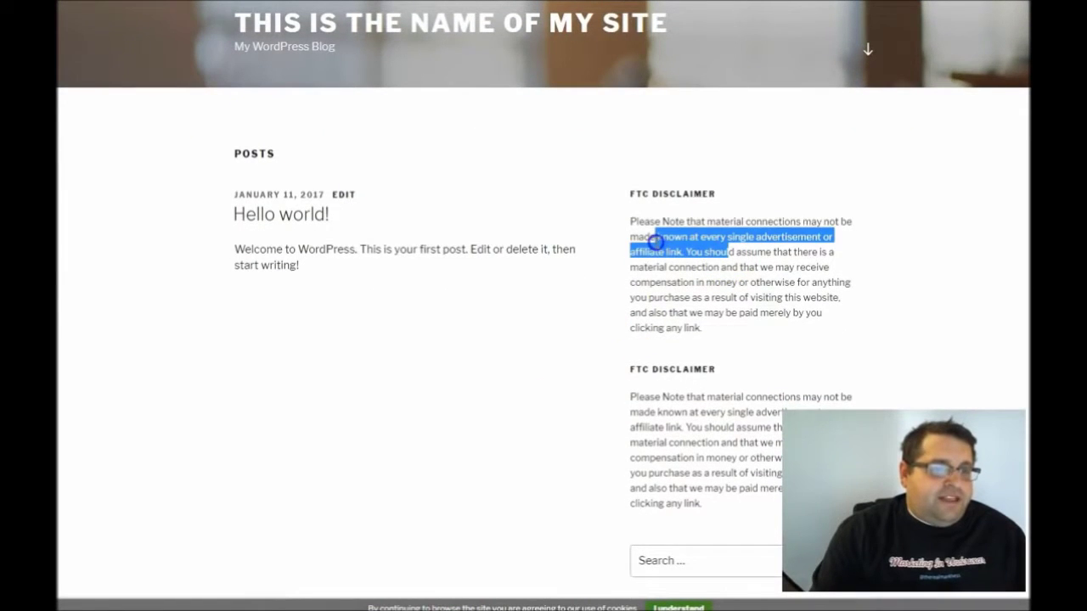
scroll(633, 424, "down", 1)
scroll(623, 460, "down", 1)
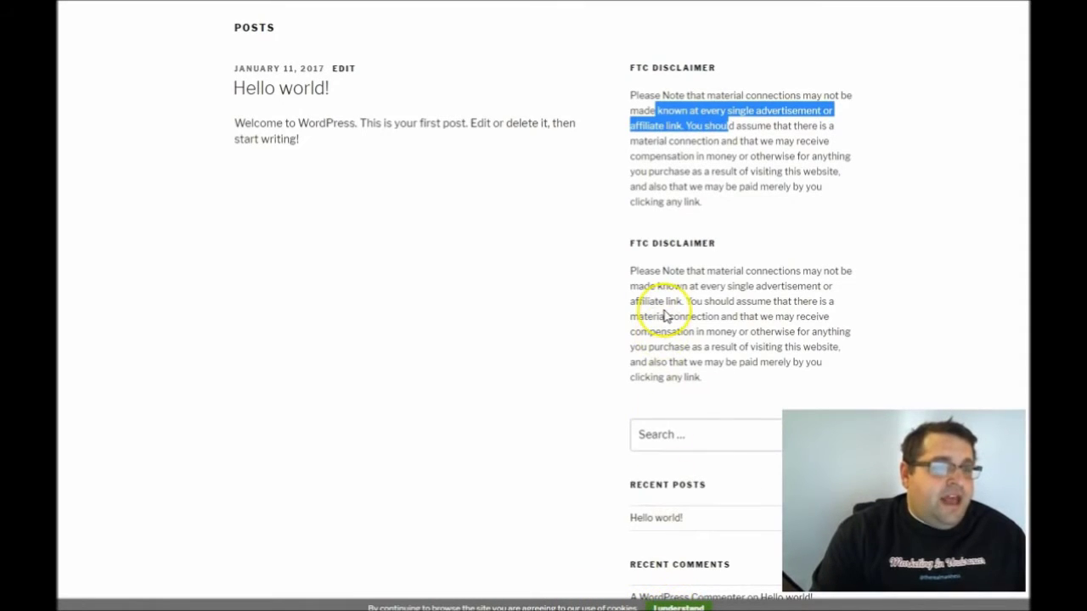
scroll(667, 316, "up", 4)
scroll(667, 316, "up", 2)
scroll(675, 255, "up", 3)
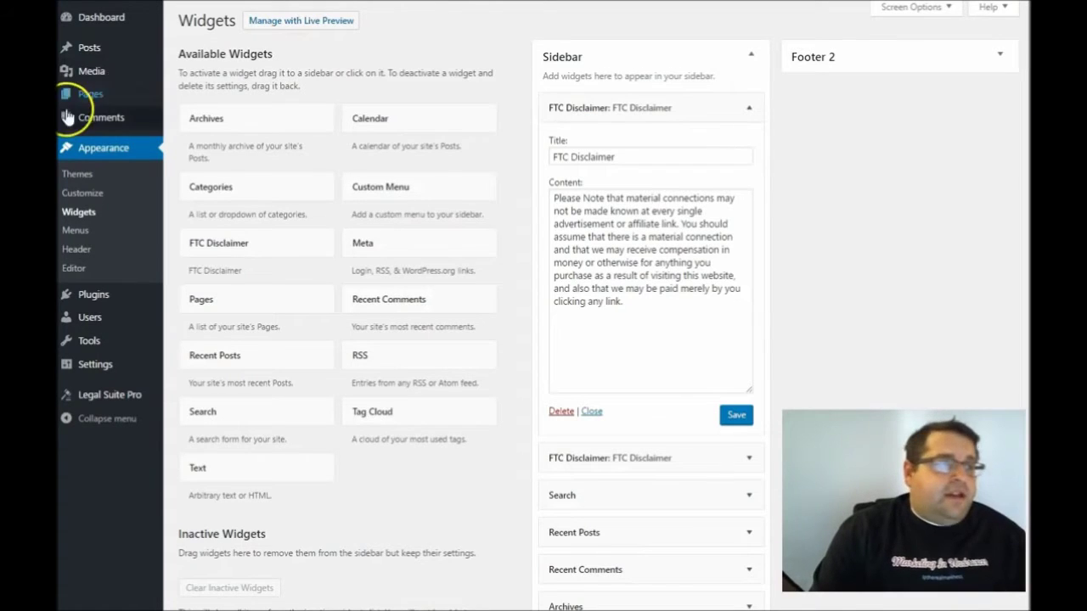
mouse_move(90, 95)
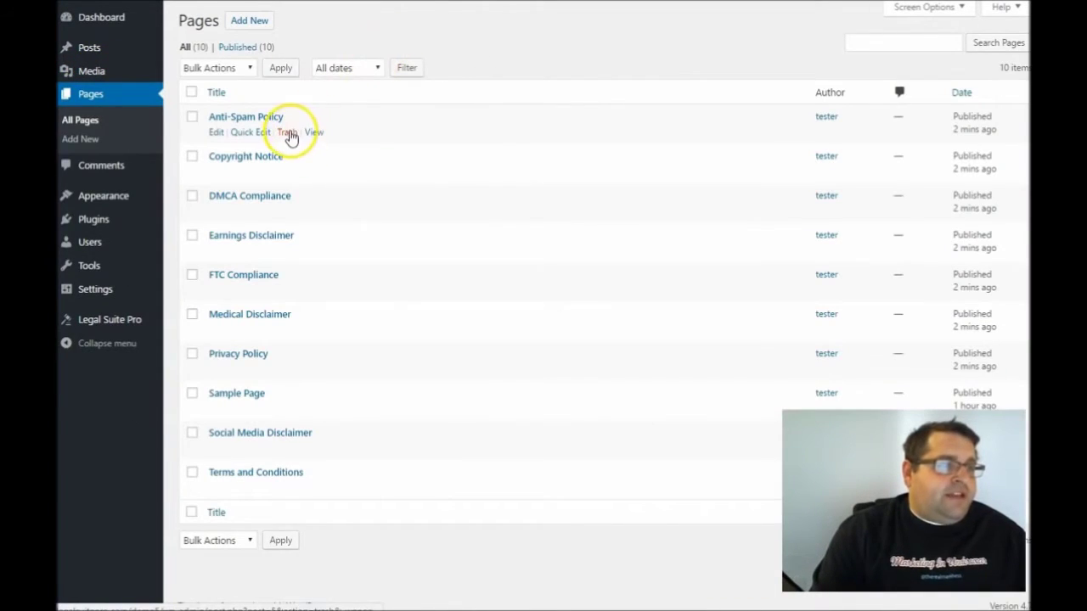
View the live Anti-Spam Policy page in a new browser tab and scroll through its policy text
left_click(315, 134)
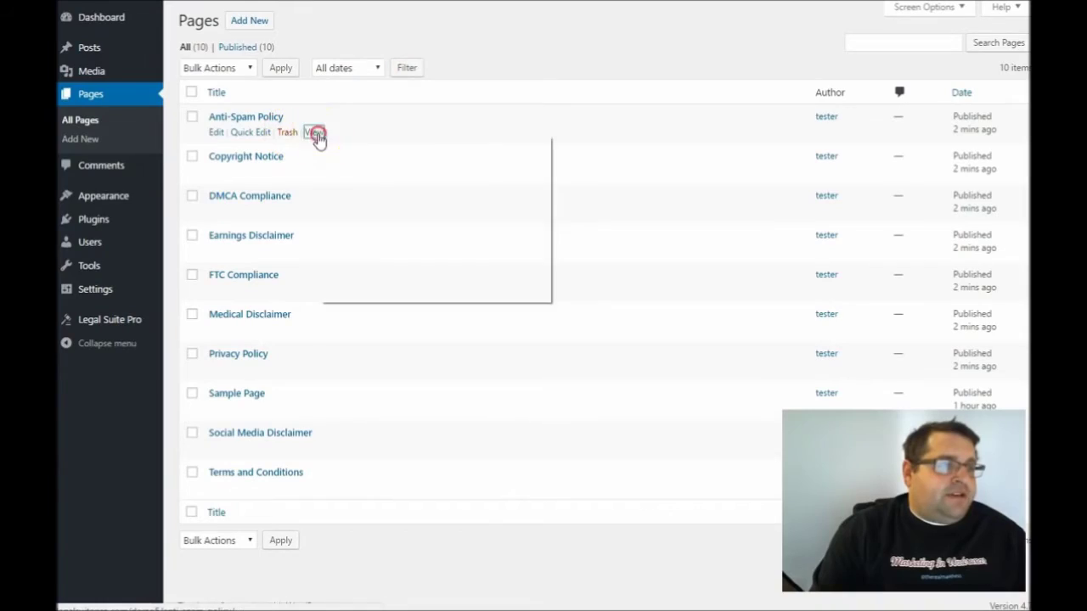
left_click(355, 143)
key("ctrl+Tab")
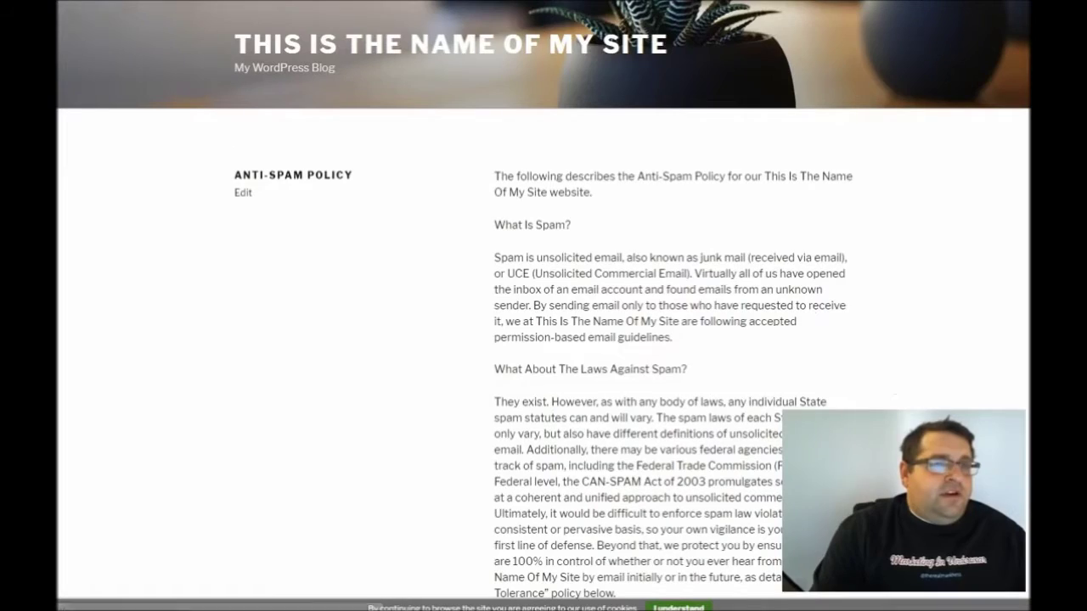
scroll(558, 315, "down", 5)
scroll(572, 320, "down", 4)
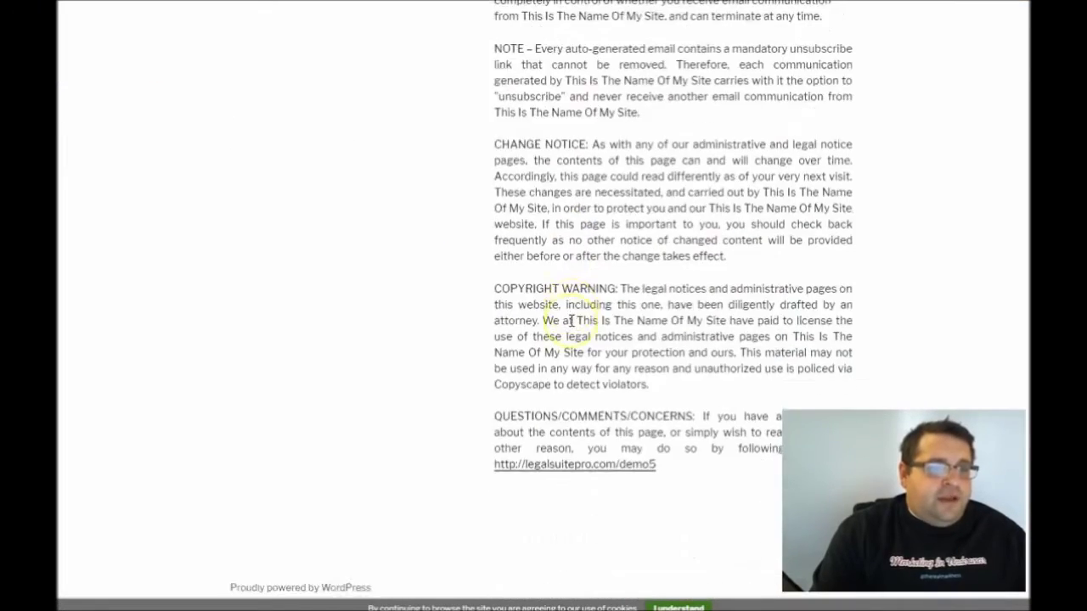
scroll(572, 320, "up", 5)
scroll(571, 321, "up", 5)
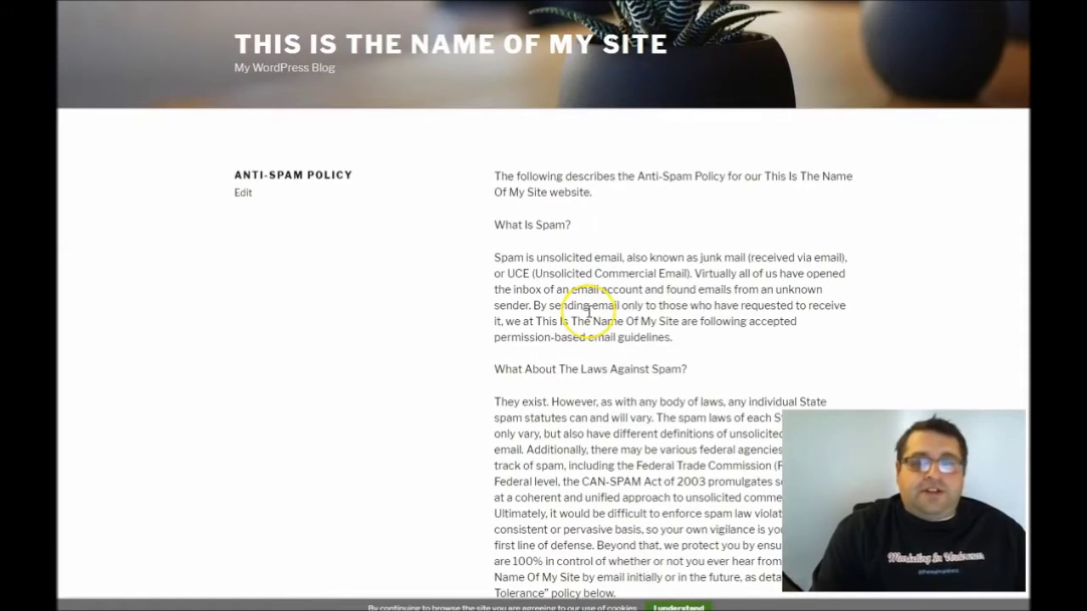